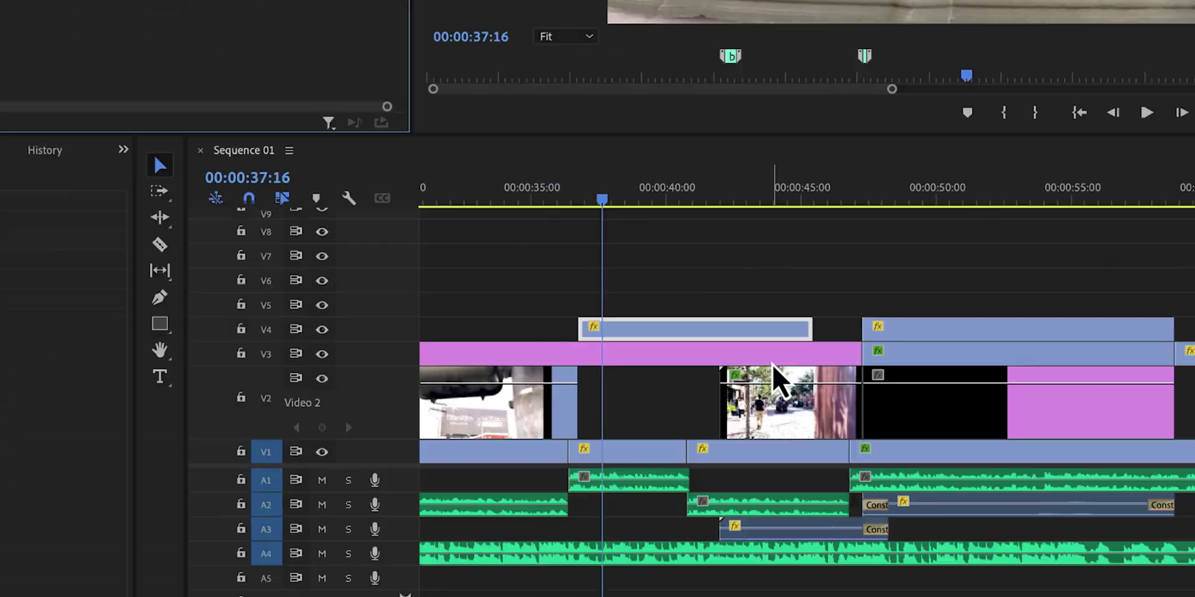
- Untick Pin to Clip, select the Scale keyframe past the clip edge, and ripple-delete the VHS clips on V2–V4
left_click_drag(774, 341, 599, 202)
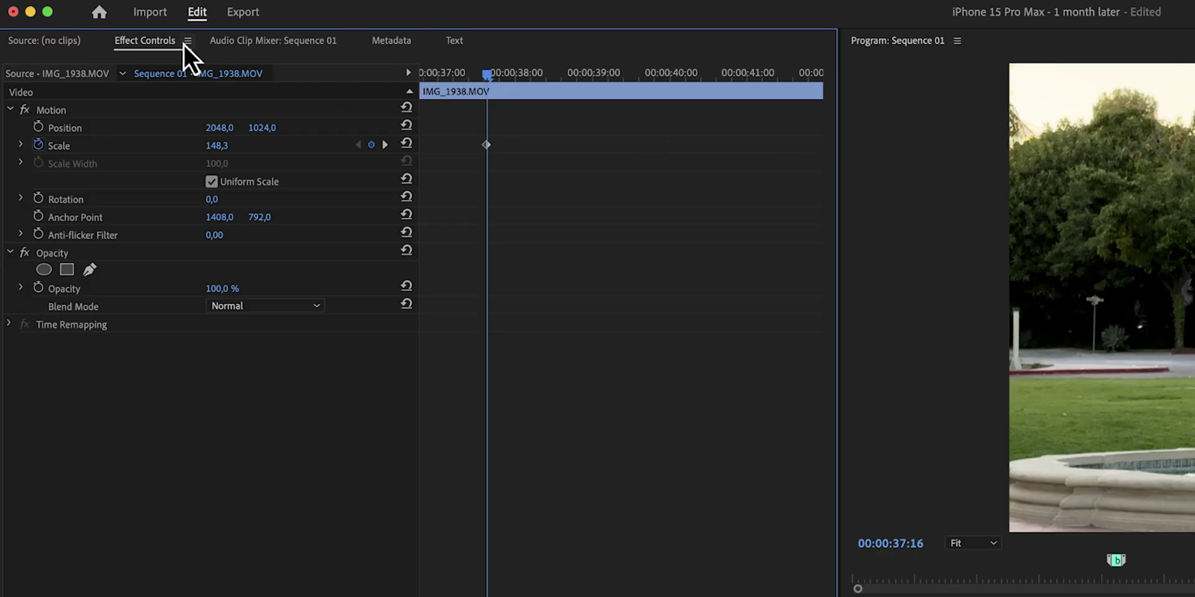
left_click(186, 42)
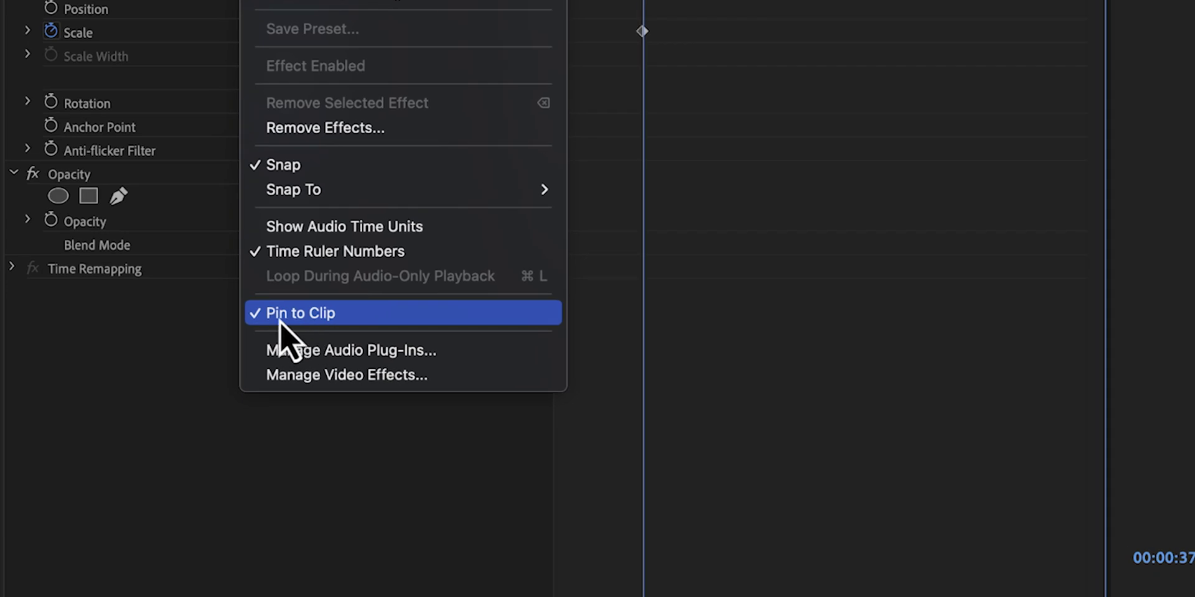
left_click(280, 313)
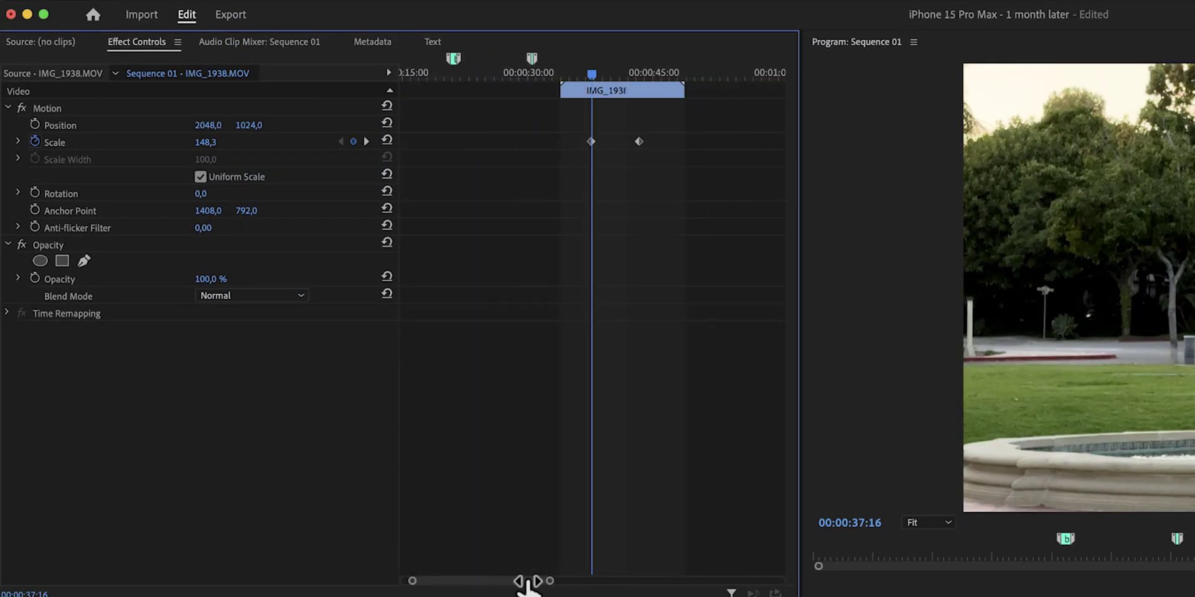
left_click(632, 142)
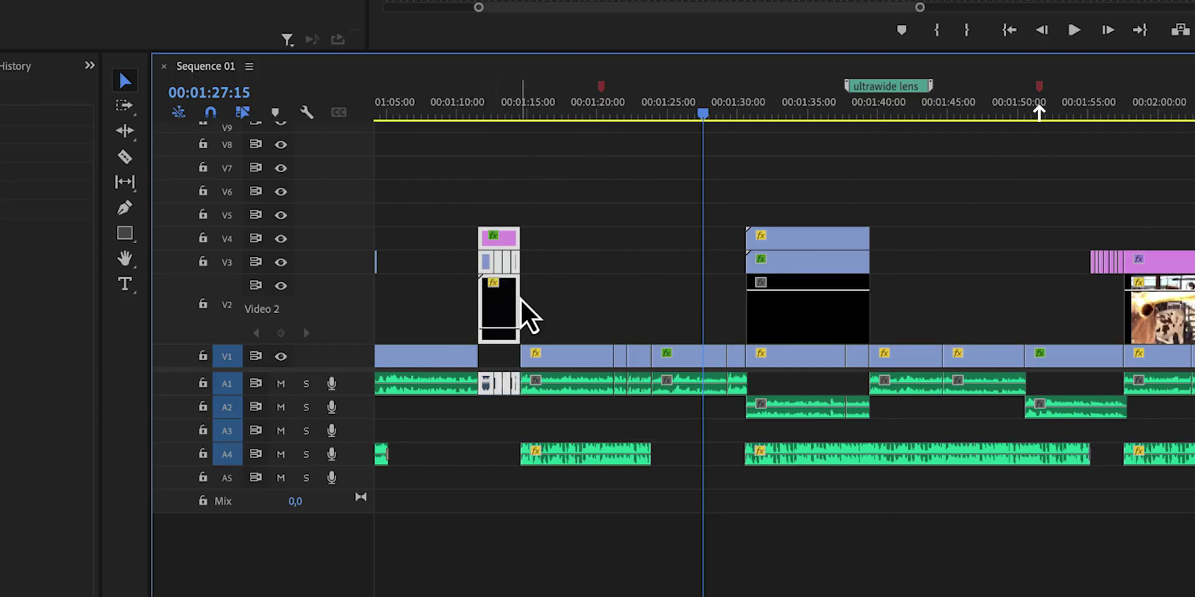
key("shift+Delete")
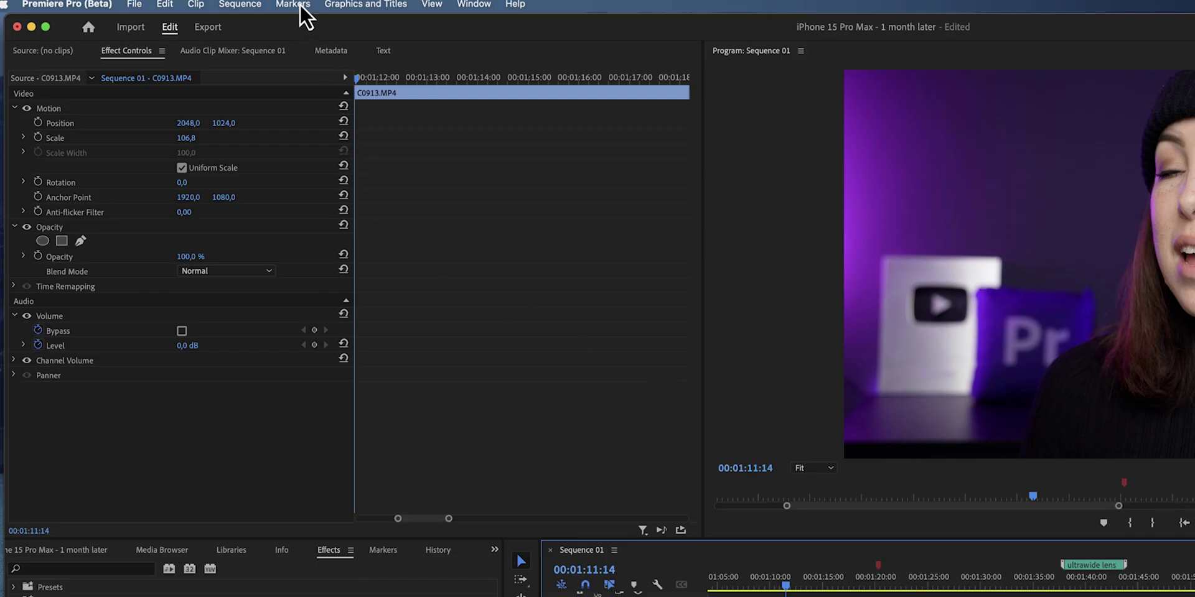
- Enable Ripple Sequence Markers, then ripple-delete the clip near 00:01:11 on V1 and A1
left_click(300, 7)
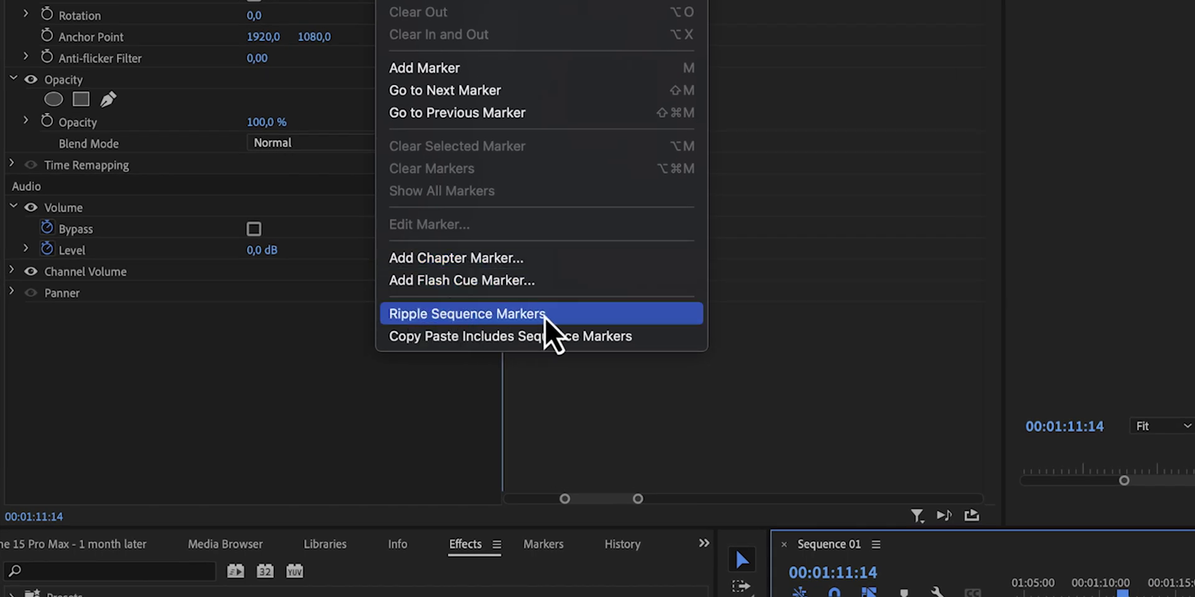
left_click(550, 318)
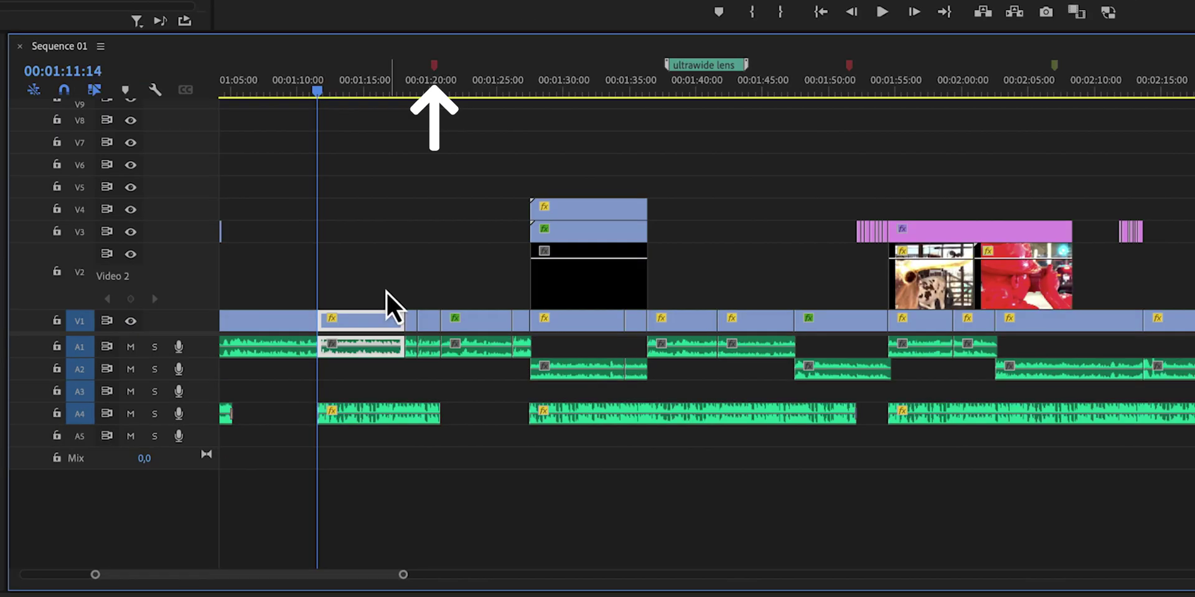
key("shift+Delete")
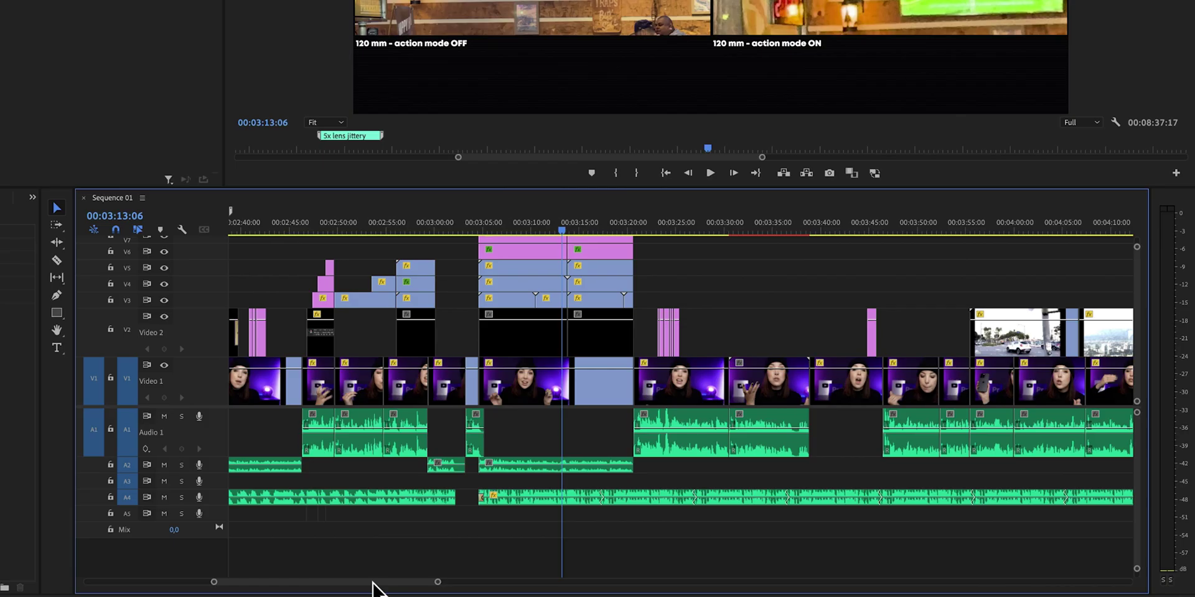
left_click_drag(374, 587, 392, 588)
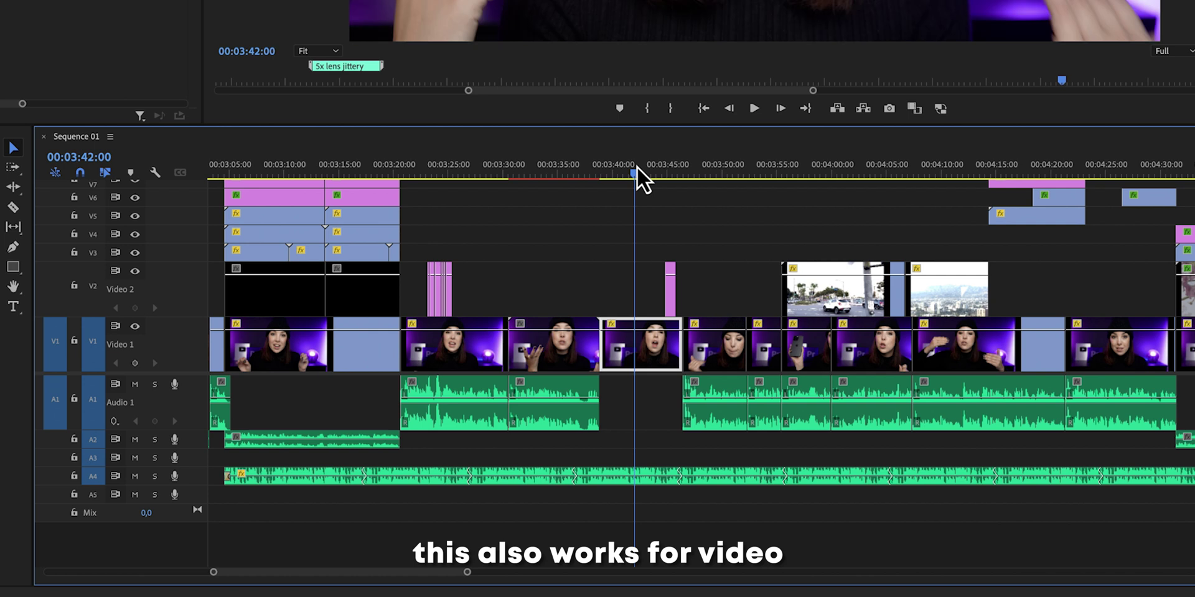
- Match-frame the clip at 00:03:42 and drop its source audio into the Audio 1 gap
key("f")
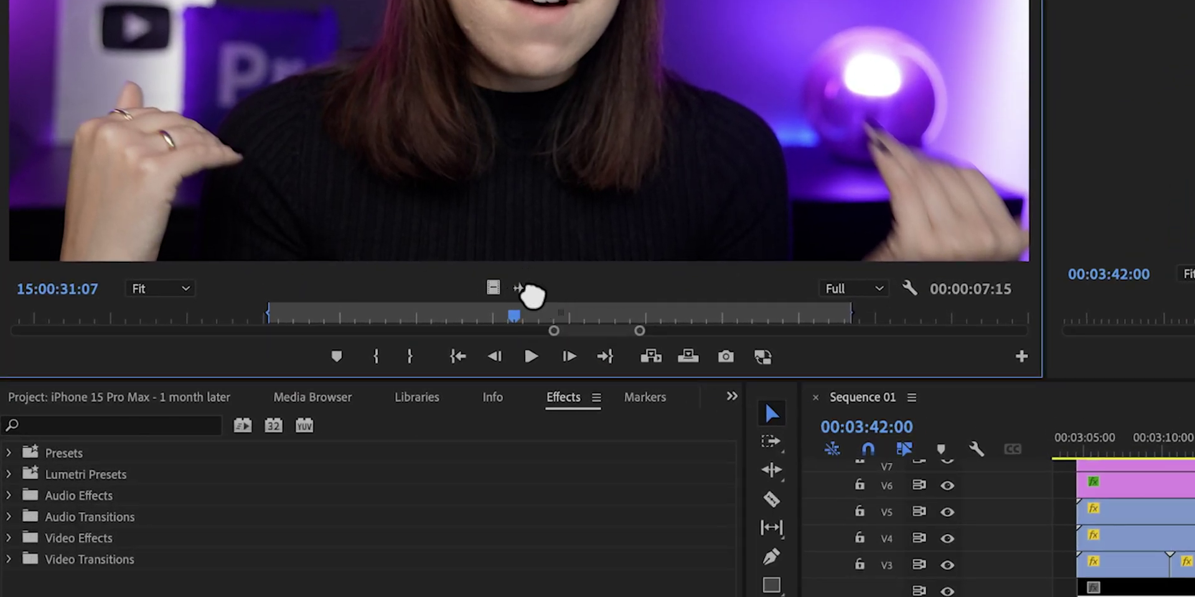
left_click_drag(410, 543, 1152, 596)
mouse_move(771, 421)
left_mouse_down()
mouse_move(756, 430)
mouse_move(769, 433)
left_mouse_up()
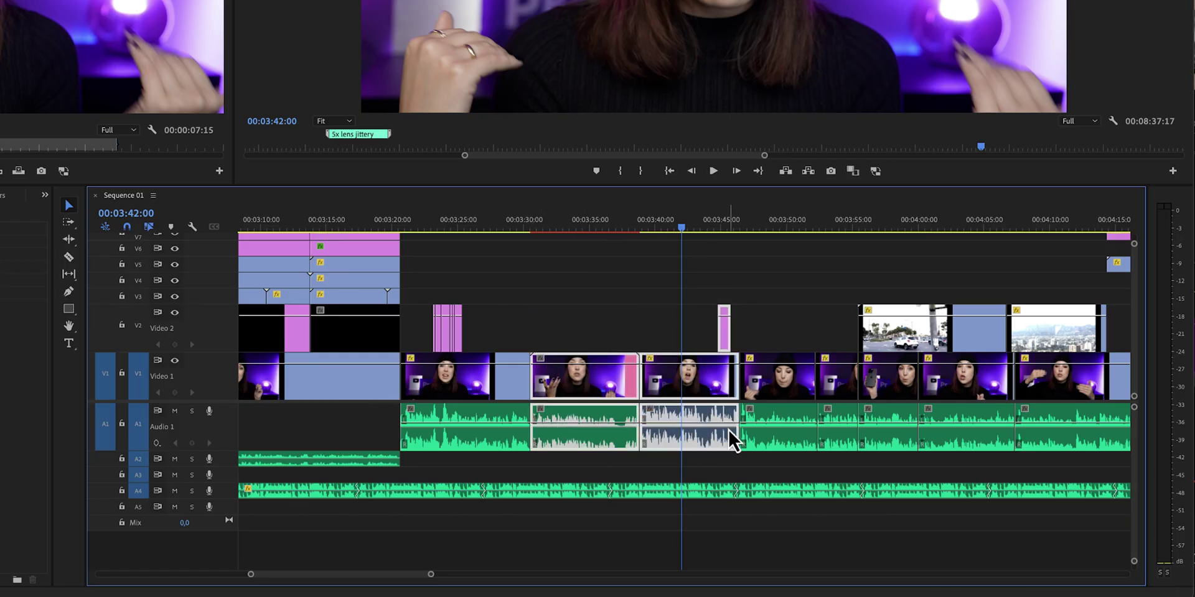
- Remove the two clips around 00:03:30–00:03:46 and trim a few frames off the V1 clip's end
key("shift+Delete")
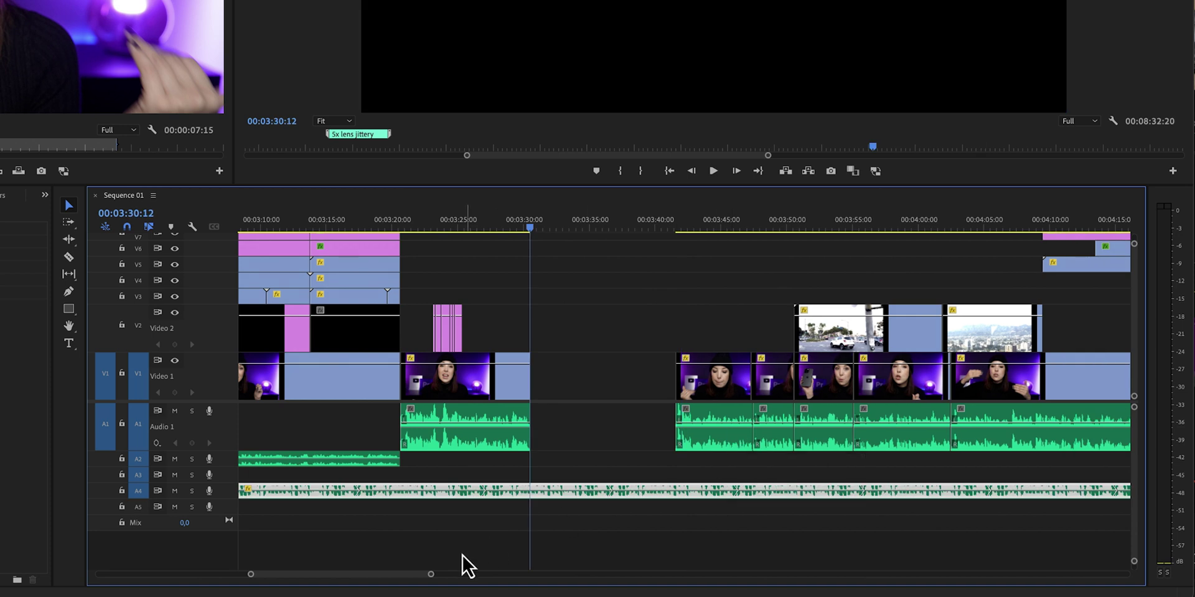
scroll(400, 573, "left", 5)
left_click_drag(480, 370, 474, 369)
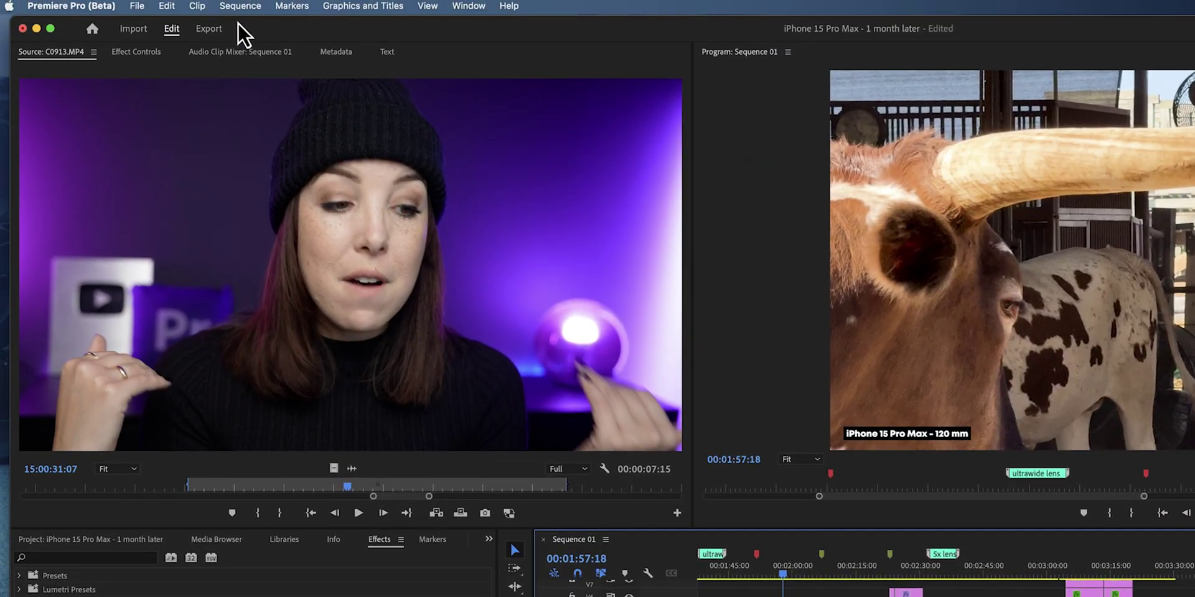
- Jump the playhead to the next gap at 00:03:02:21 and zoom the timeline in around it
left_click(237, 11)
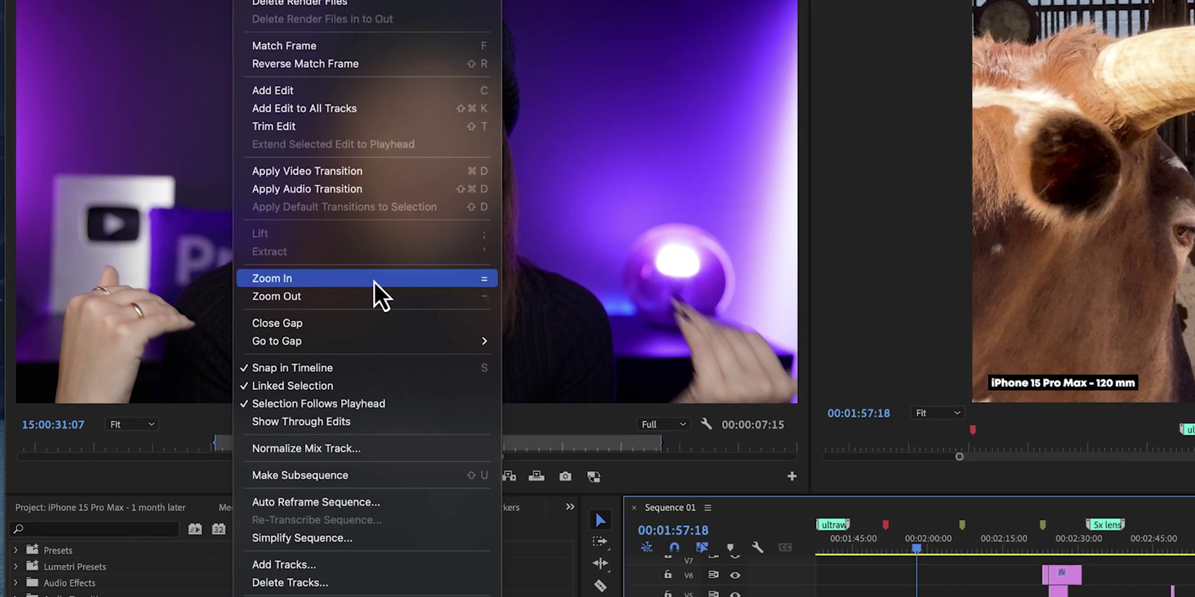
mouse_move(400, 341)
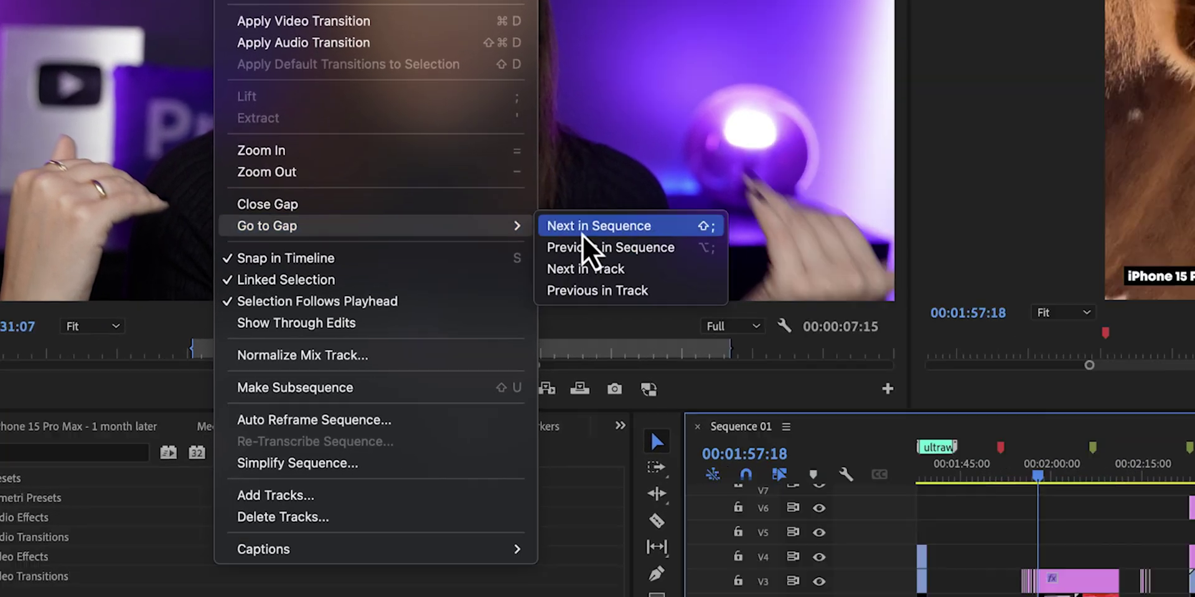
left_click(658, 256)
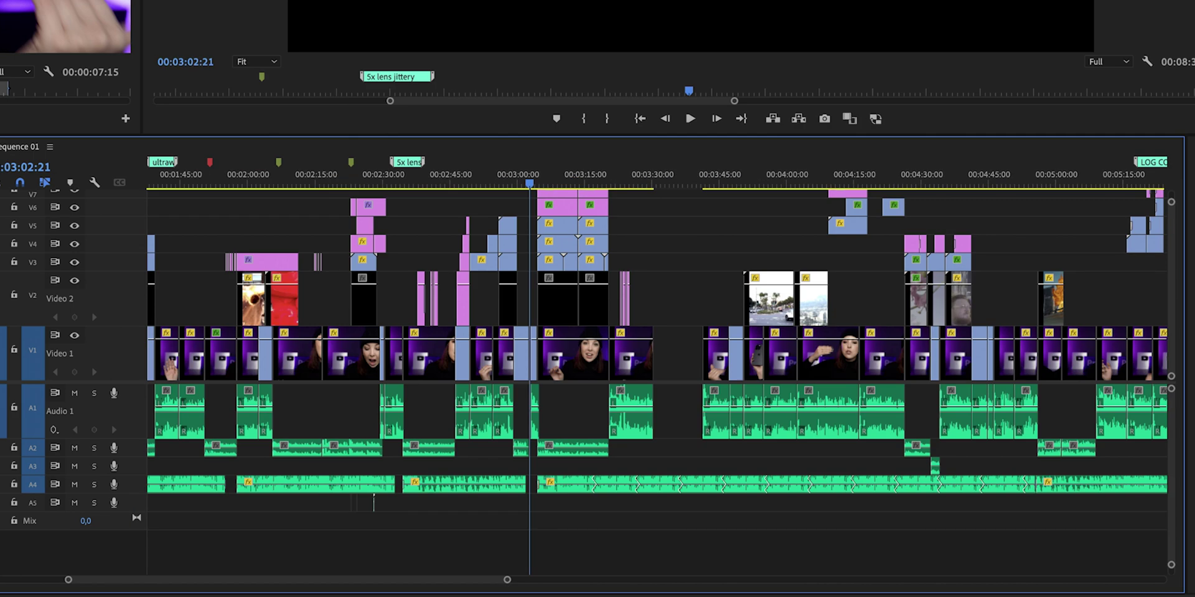
key("equal")
key("equal")
key("equal")
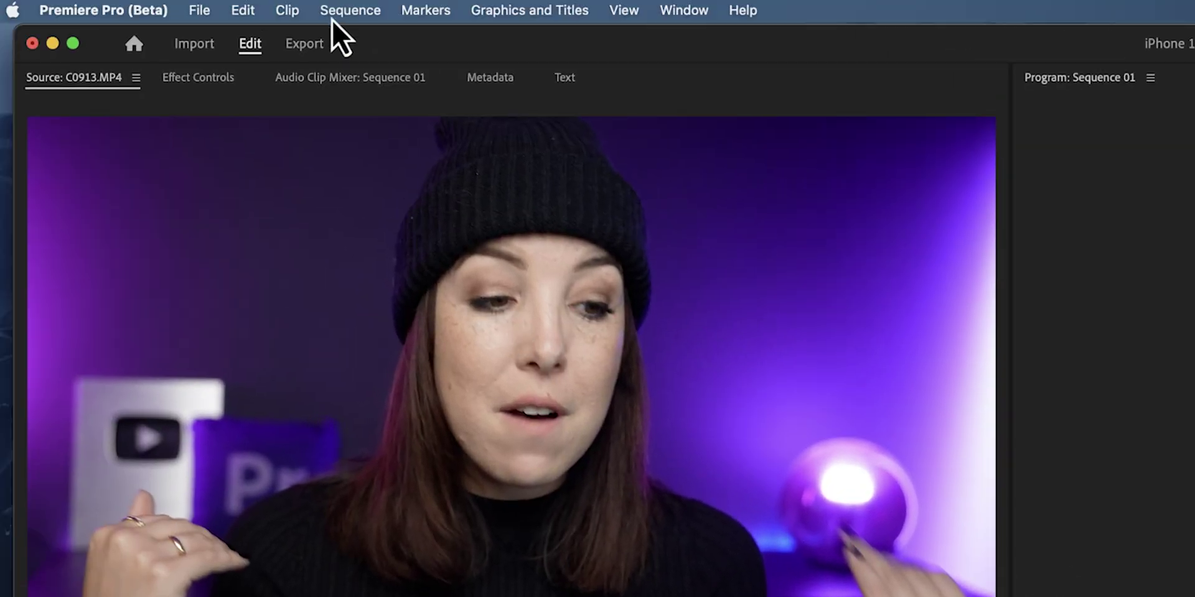
- Close the gaps with Sequence > Close Gap, then bring up the Keyboard Shortcuts editor
left_click(339, 18)
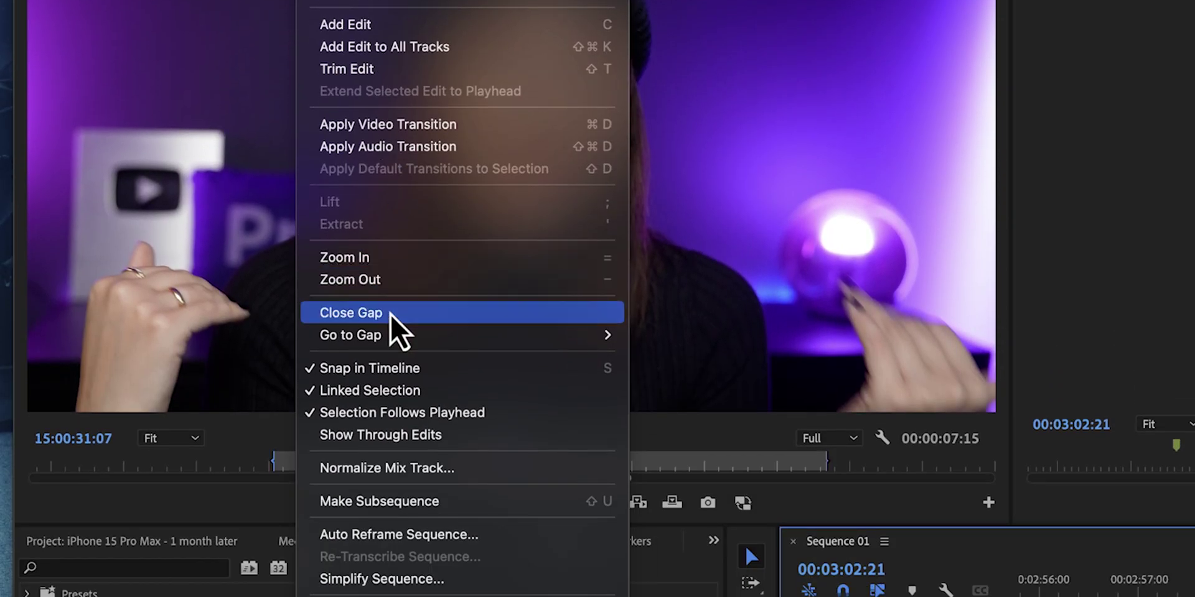
left_click(392, 519)
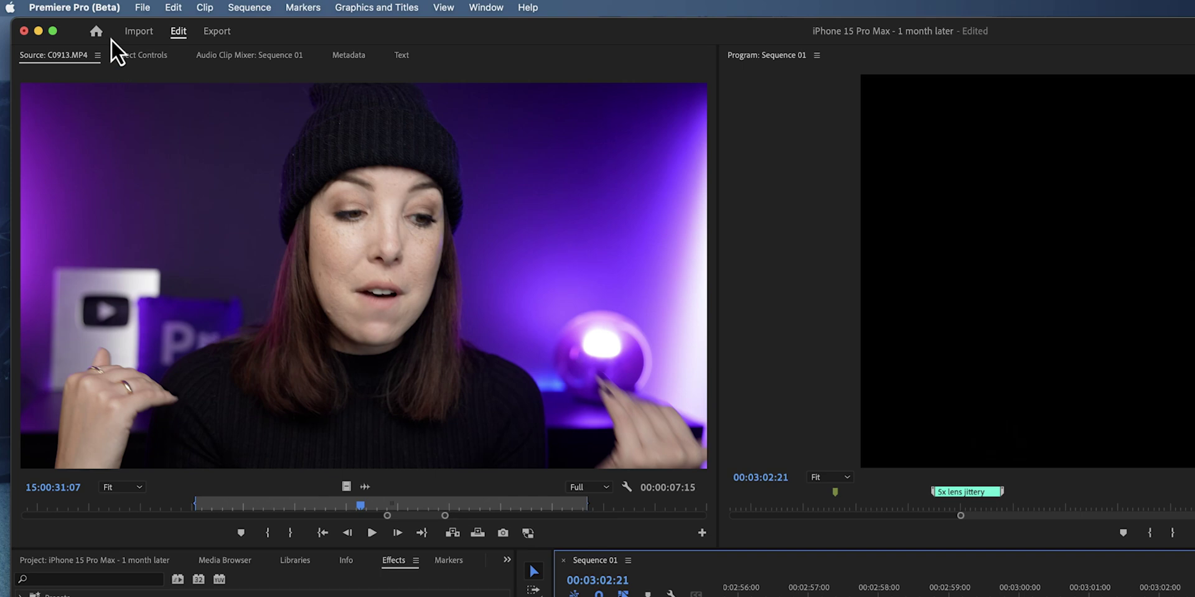
left_click(57, 7)
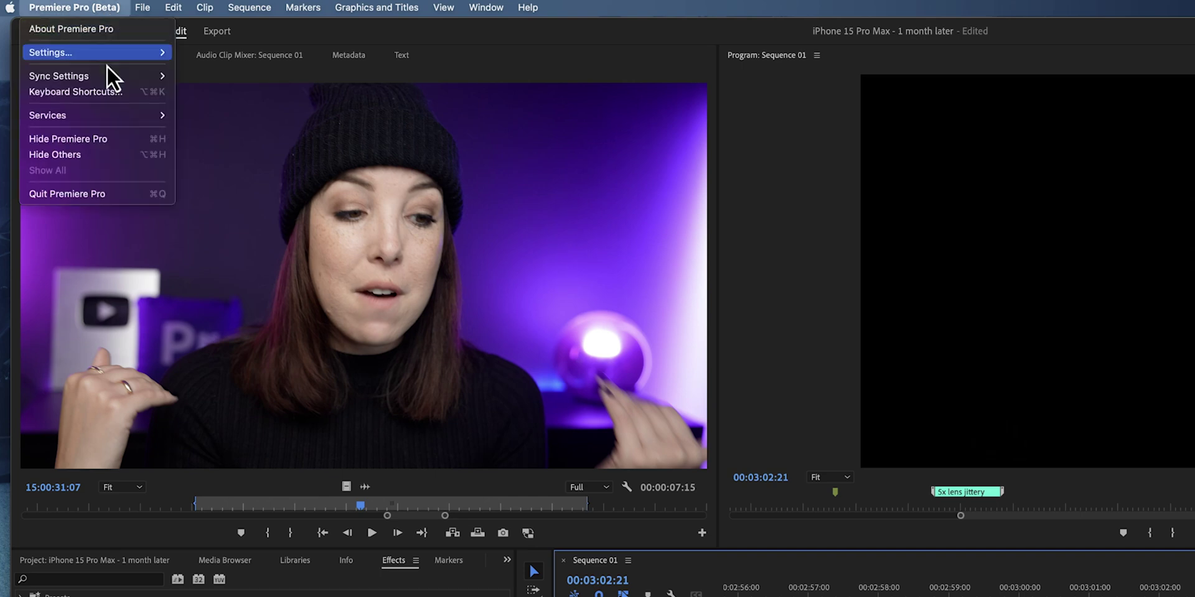
left_click(93, 91)
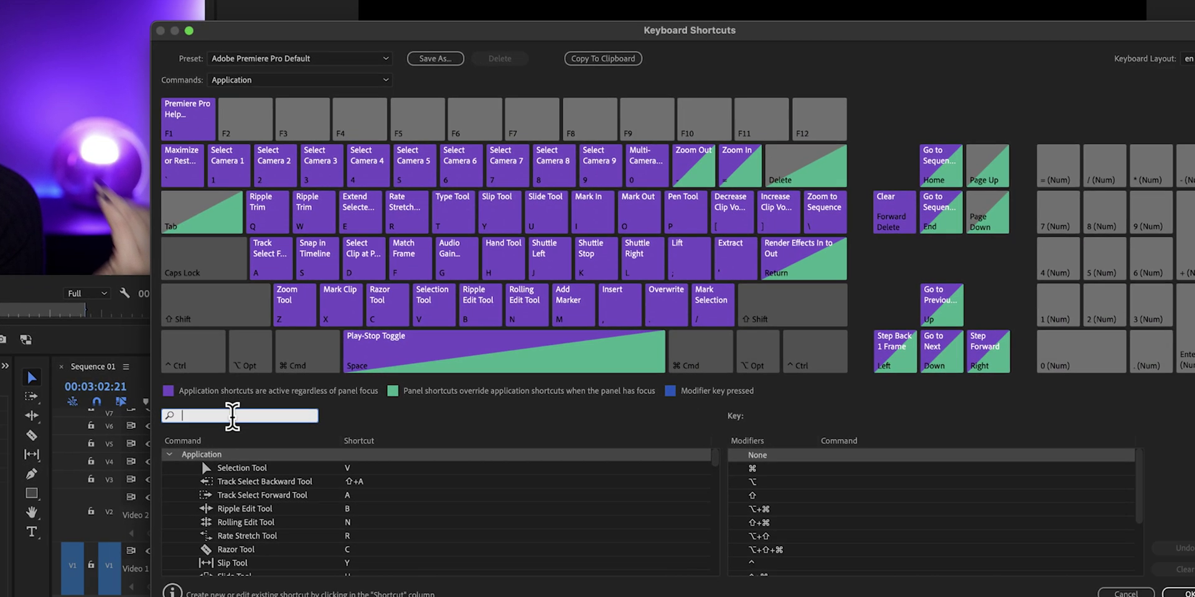
- Search 'close ga' in Keyboard Shortcuts and assign the Close Gap command to Opt+C
type("close gap")
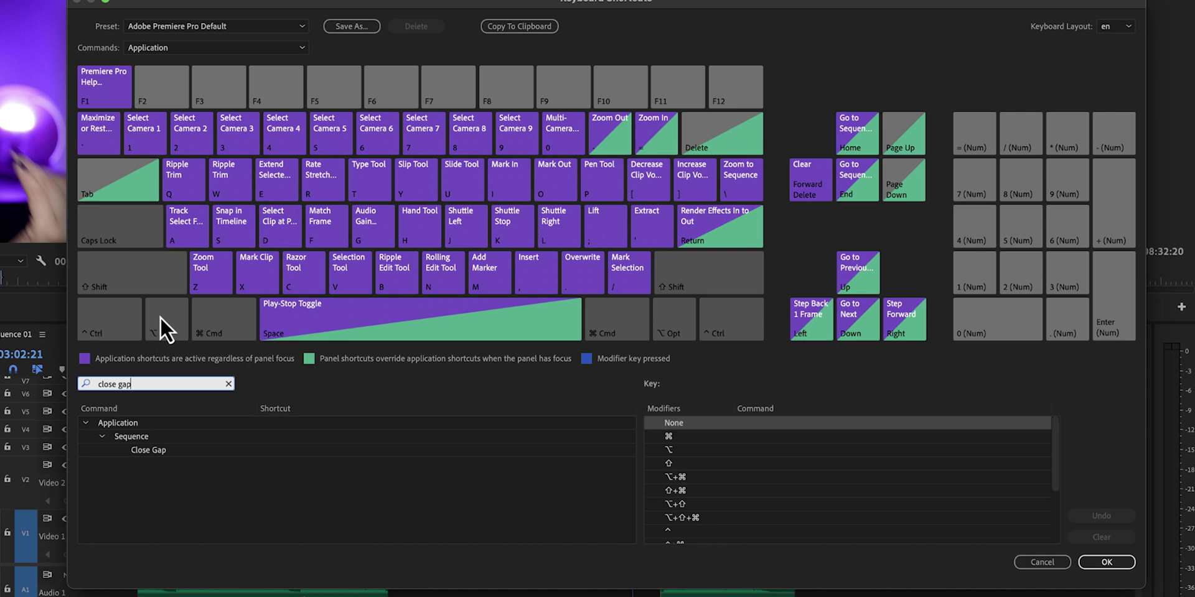
left_click(160, 318)
left_click(163, 450)
left_click_drag(264, 319, 296, 275)
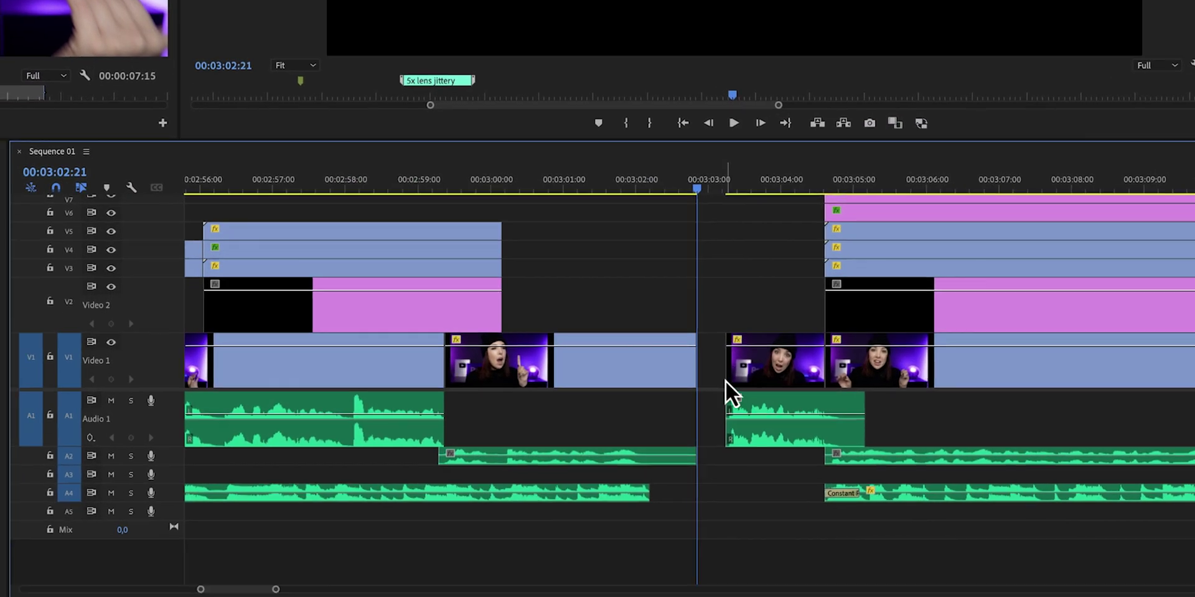
- Use the new Opt+C shortcut to close the playhead gap, shifting later clips to 00:03:02:21
key("alt+c")
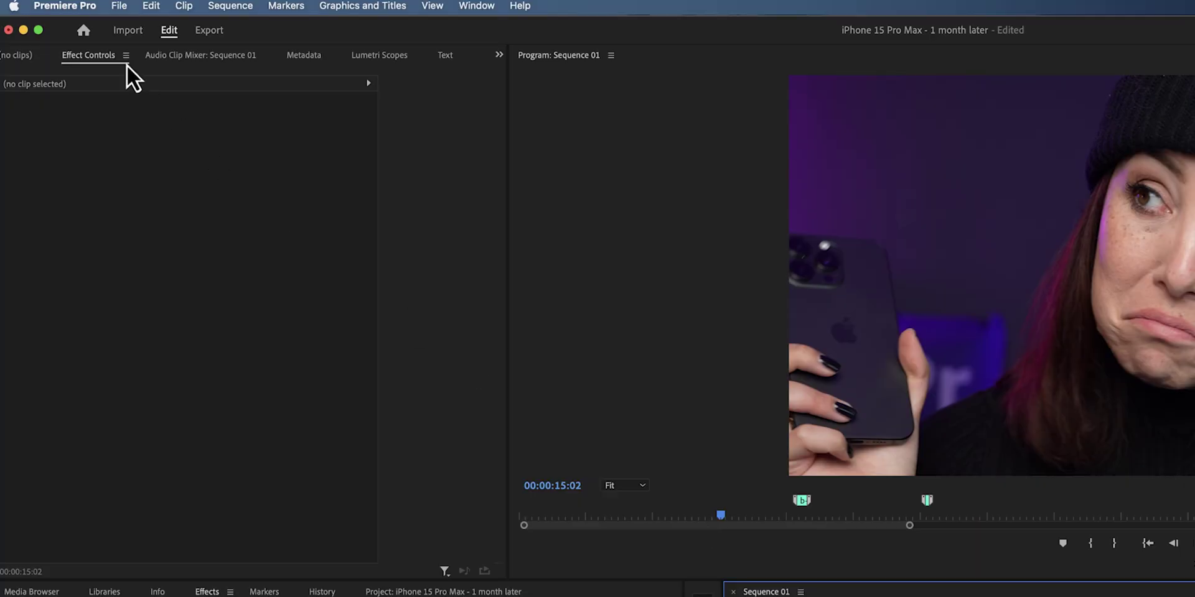
- Open the Media Cache page of Premiere Pro's Settings to review the cache options
left_click(81, 8)
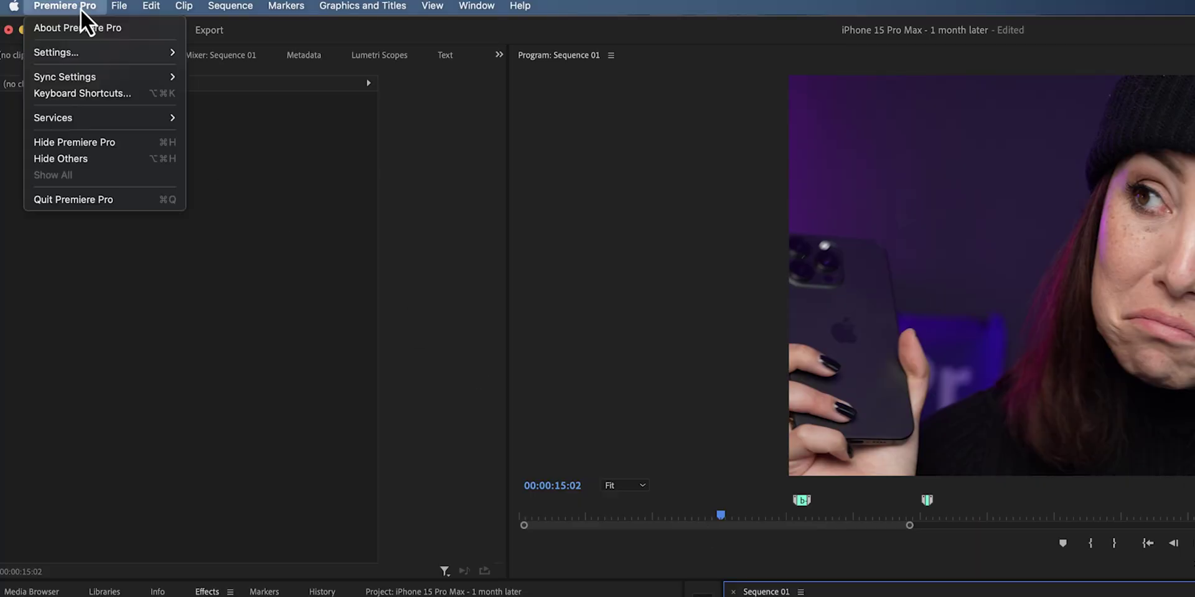
mouse_move(102, 53)
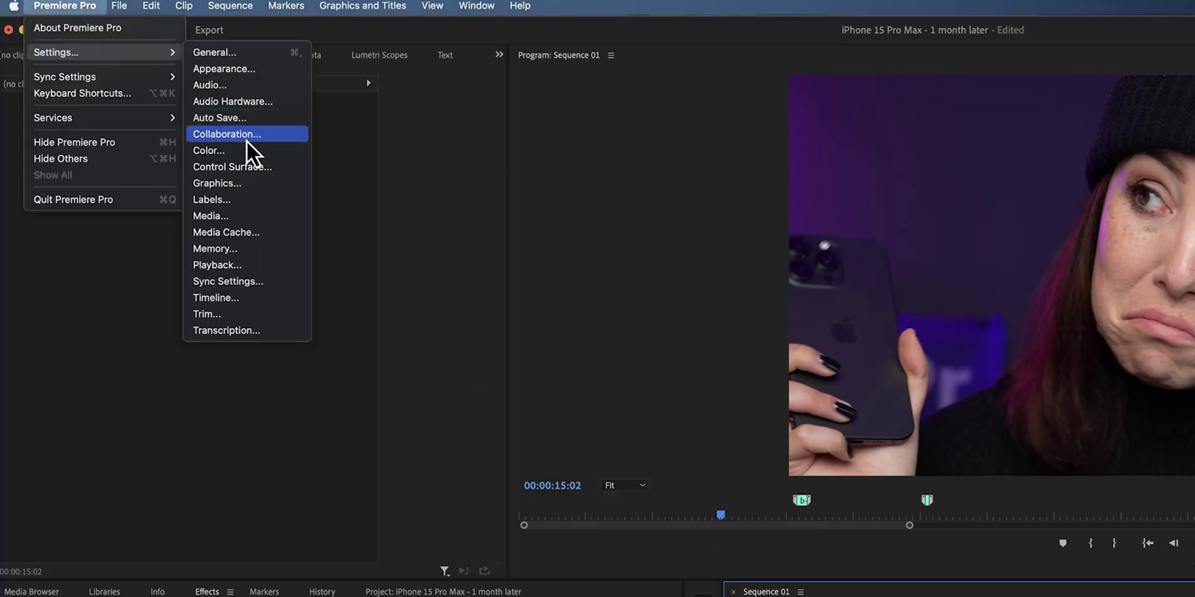
left_click(245, 231)
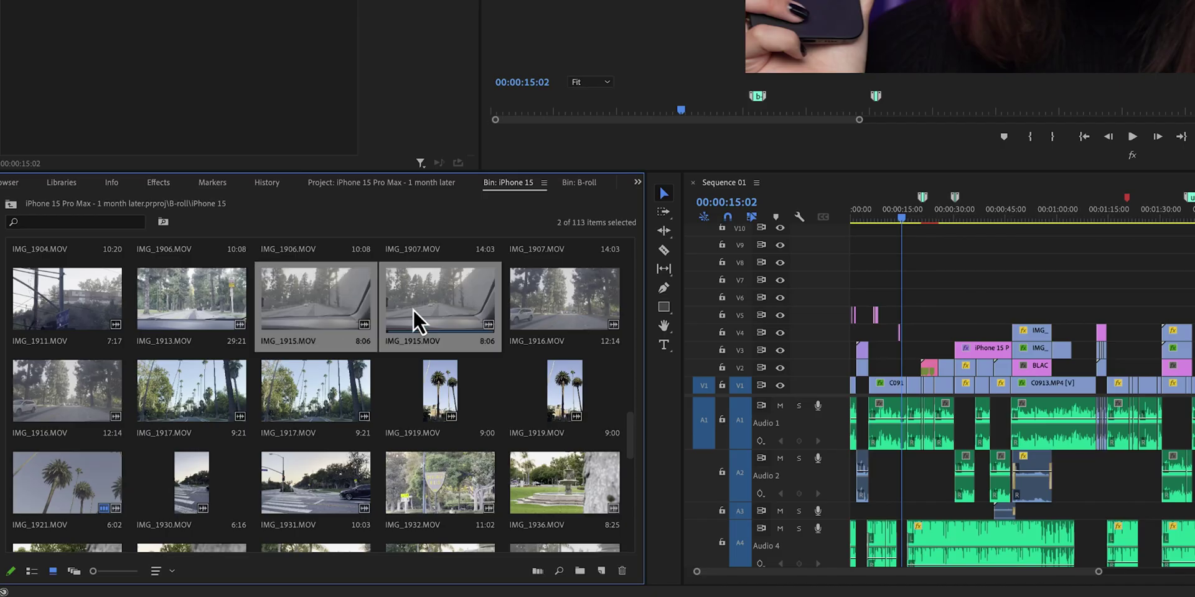
- Select a clip in the iPhone 15 bin and run Edit > Consolidate Duplicates
left_click(533, 311)
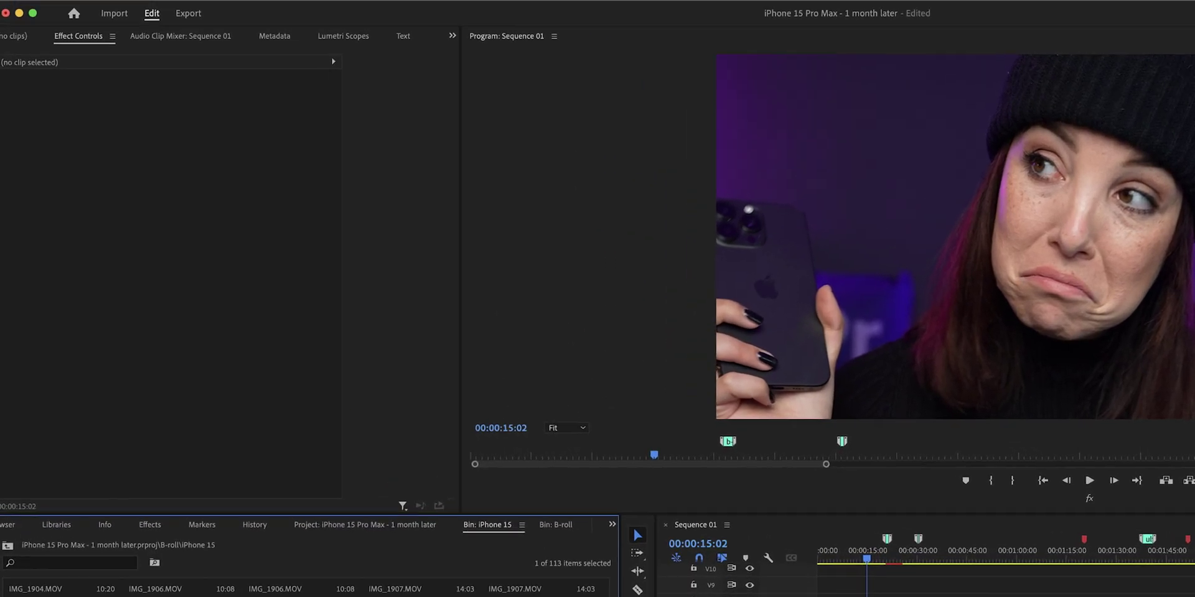
left_click(163, 9)
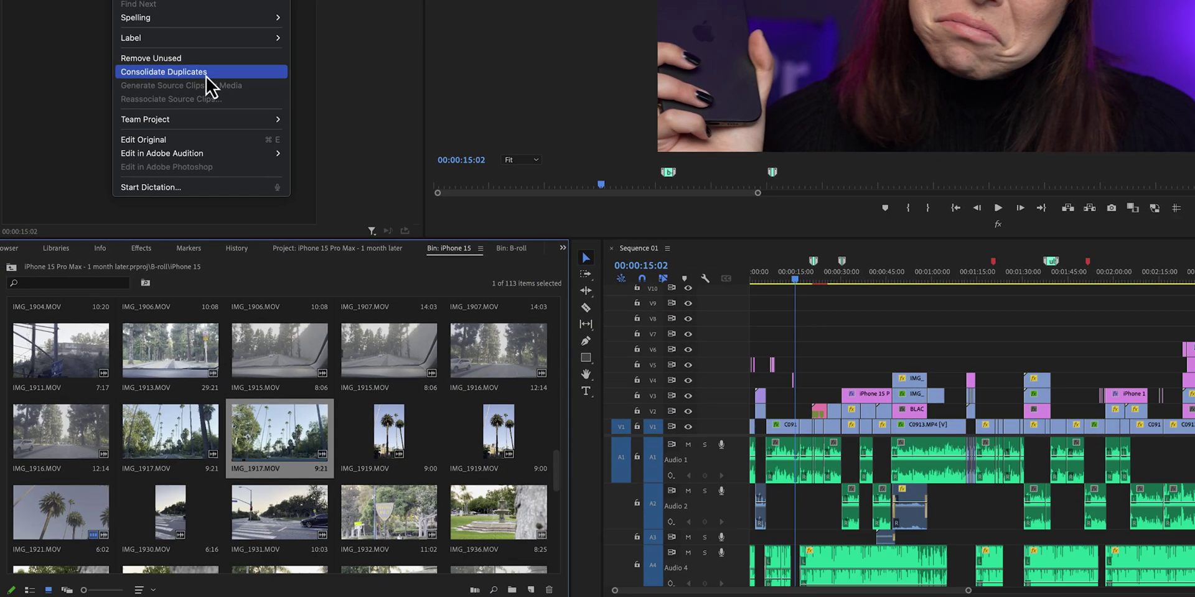
left_click(246, 424)
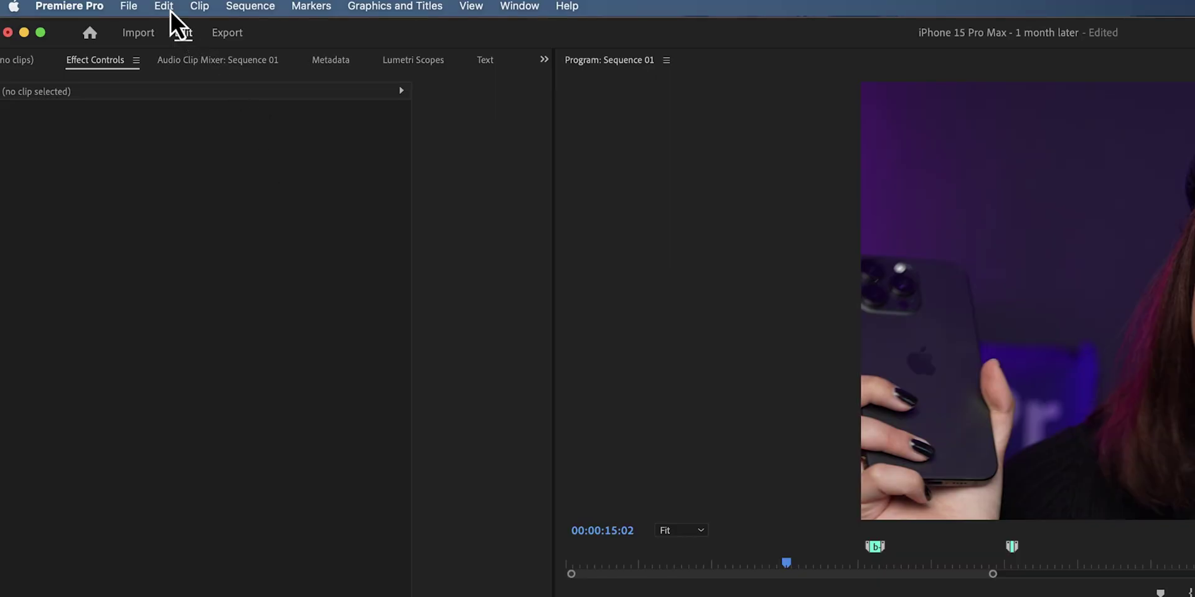
left_click(166, 7)
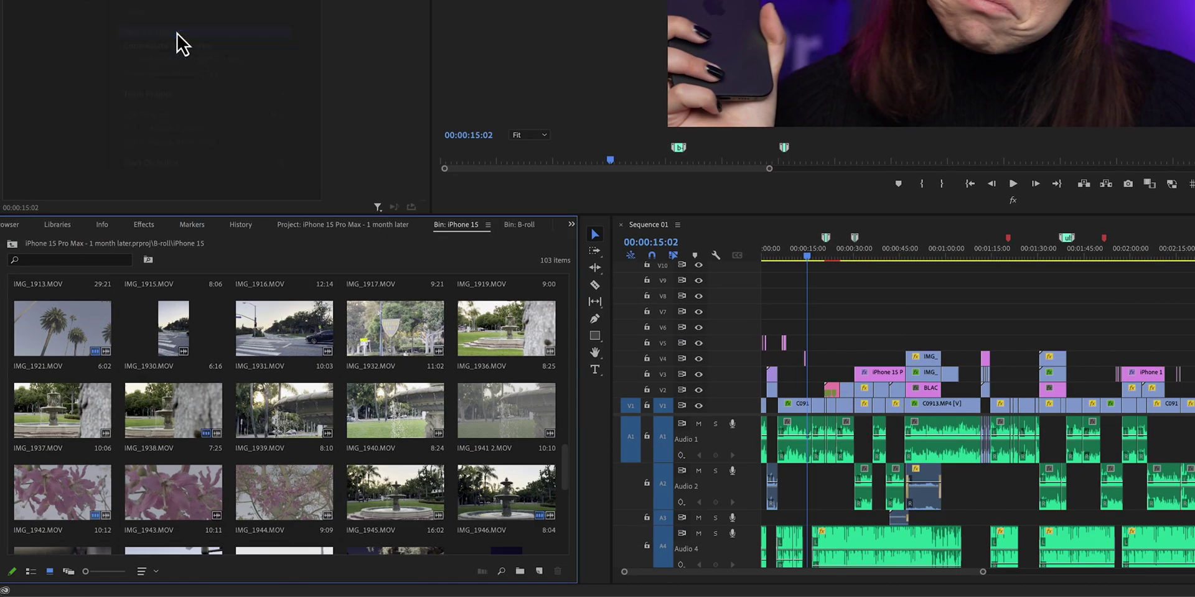
- Run Edit > Remove Unused, cutting the iPhone 15 bin from 103 to 29 items
left_click(177, 33)
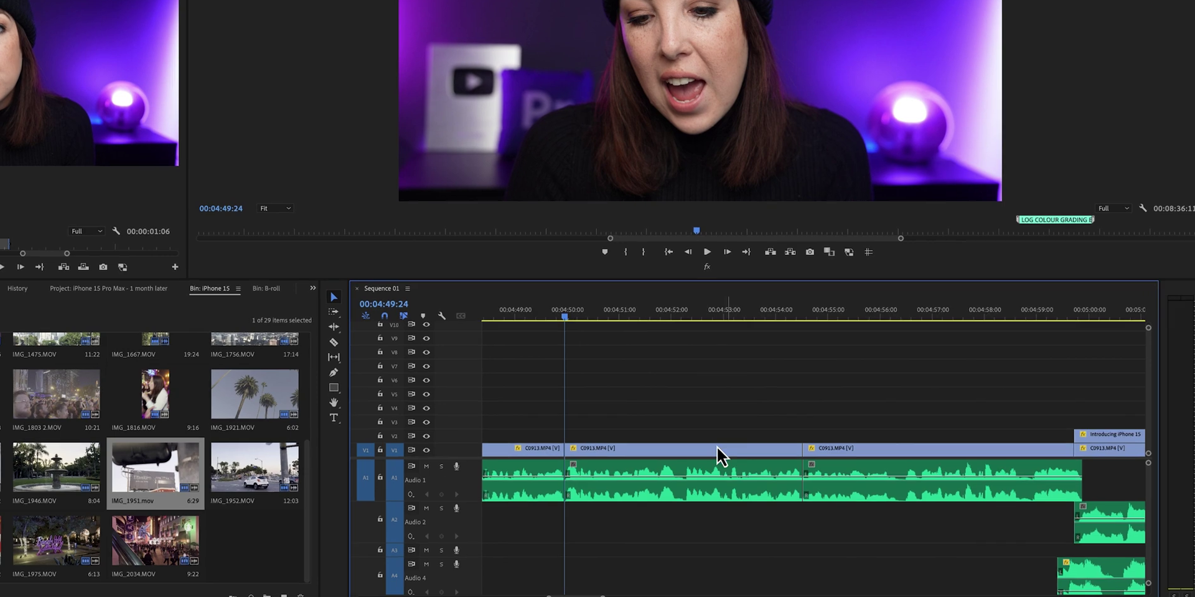
- Place a short C0913.MP4 clip at 4:50, then ripple-delete the gap after it
left_click_drag(591, 437, 769, 438)
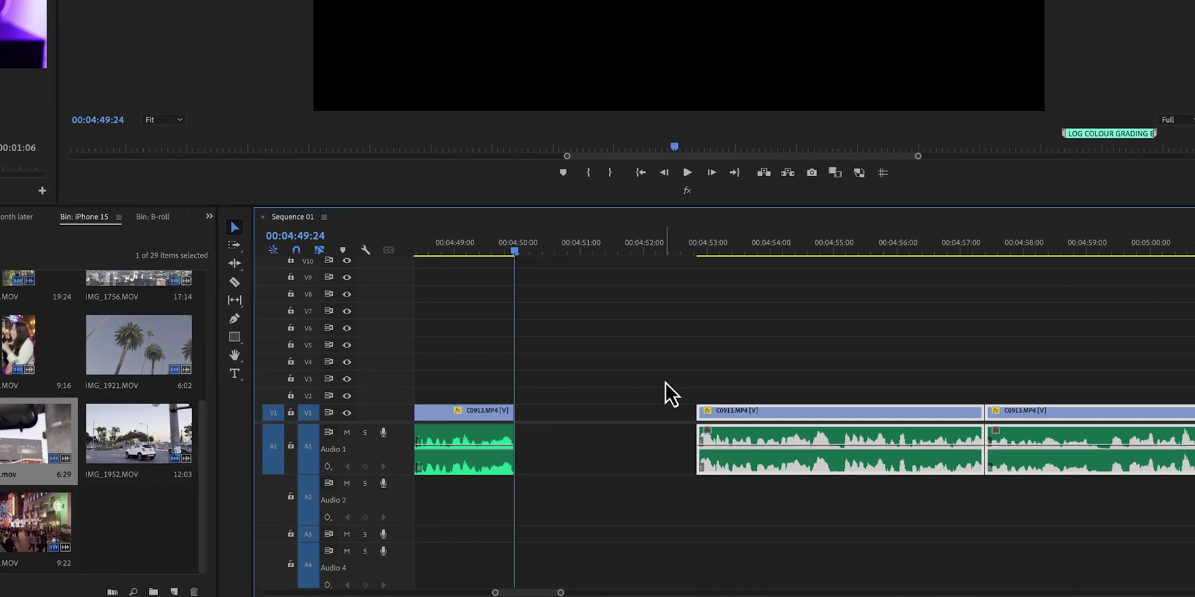
left_click_drag(23, 34, 584, 421)
left_click(581, 389)
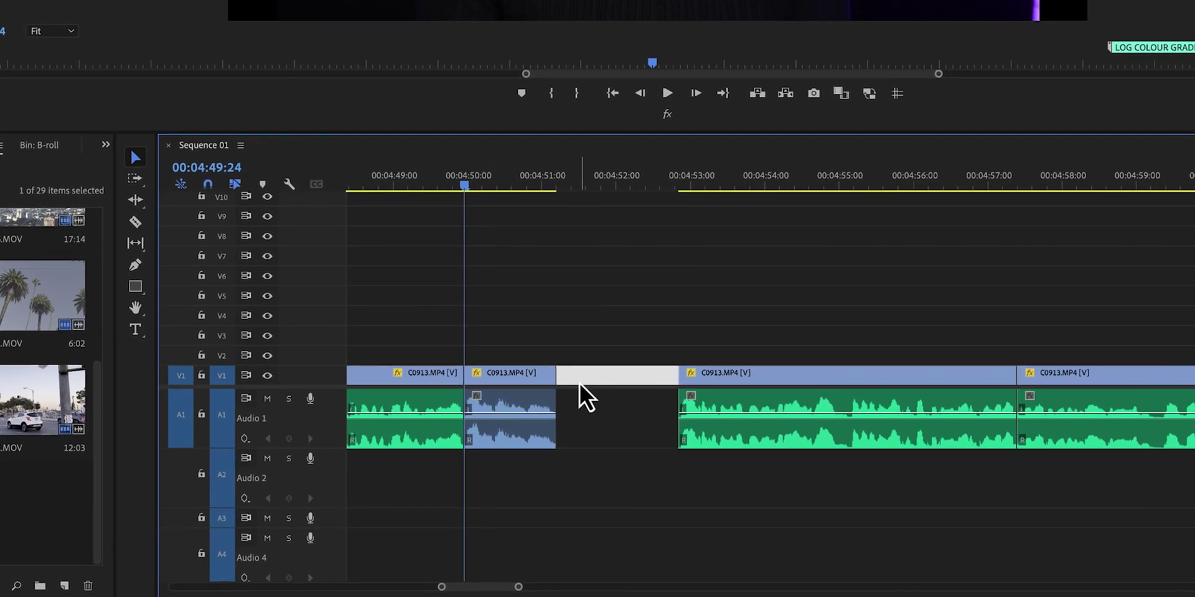
key("Delete")
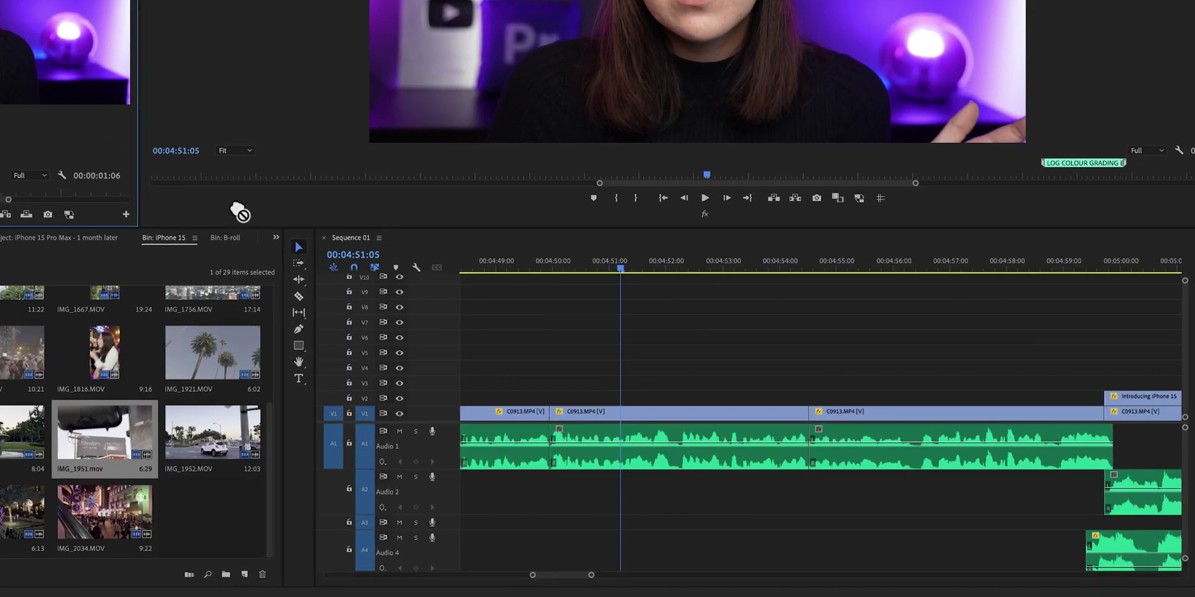
- Insert a C0913.MP4 clip onto V2 above V1 with a Ctrl-drop
left_click_drag(239, 213, 527, 338)
key("ctrl")
left_click_drag(443, 300, 456, 378)
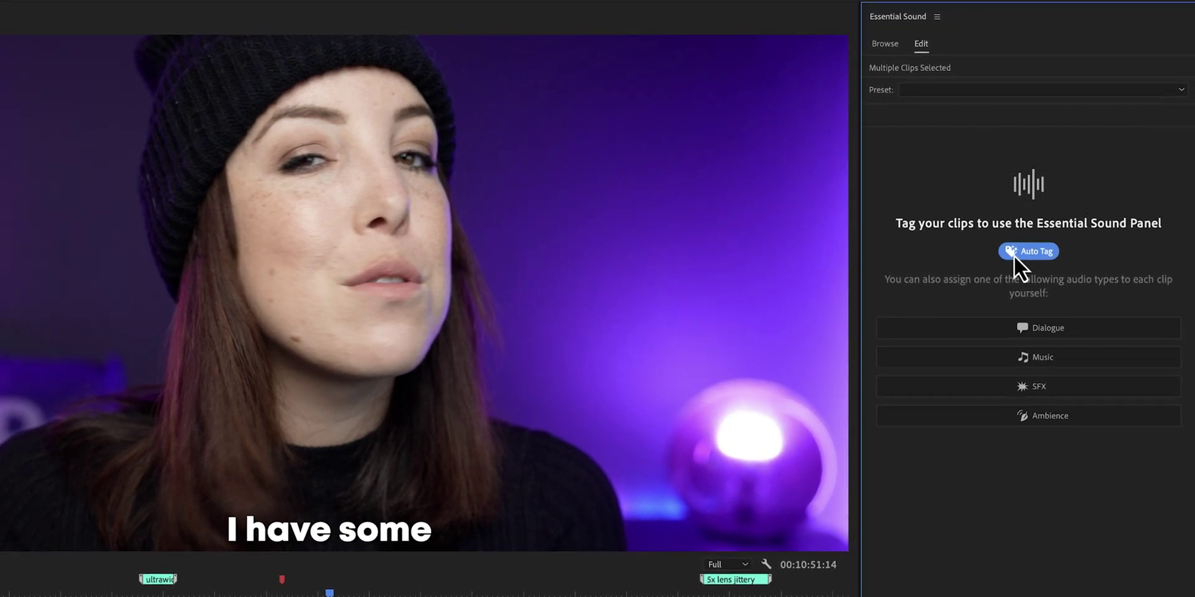
- Auto Tag the clips in Essential Sound and select every Dialogue-tagged clip
left_click(1014, 255)
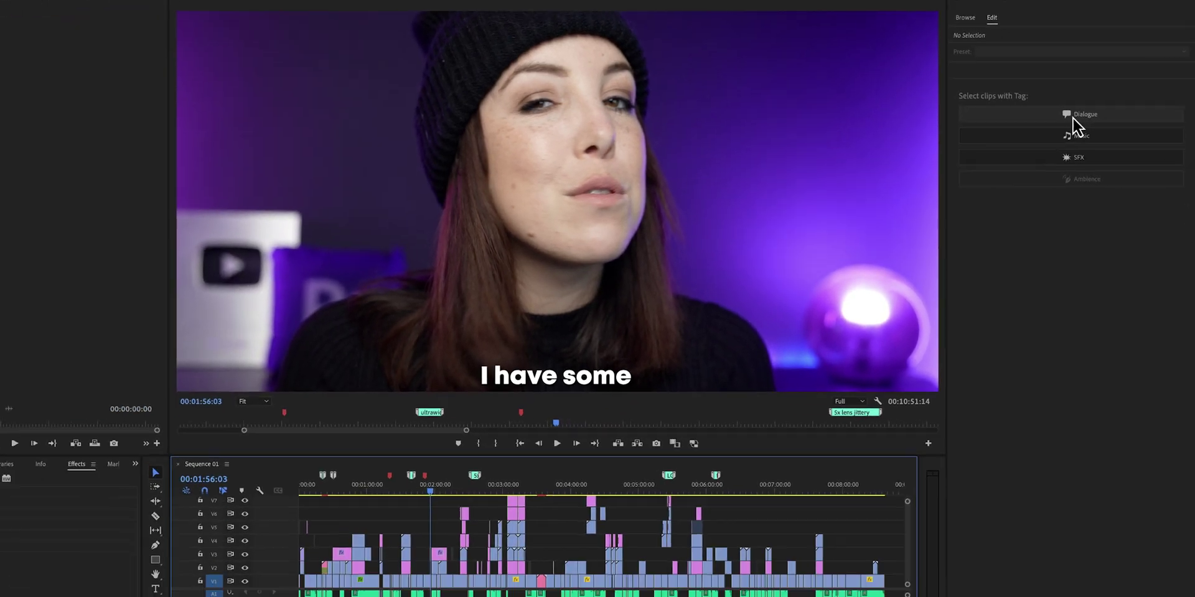
left_click(1032, 177)
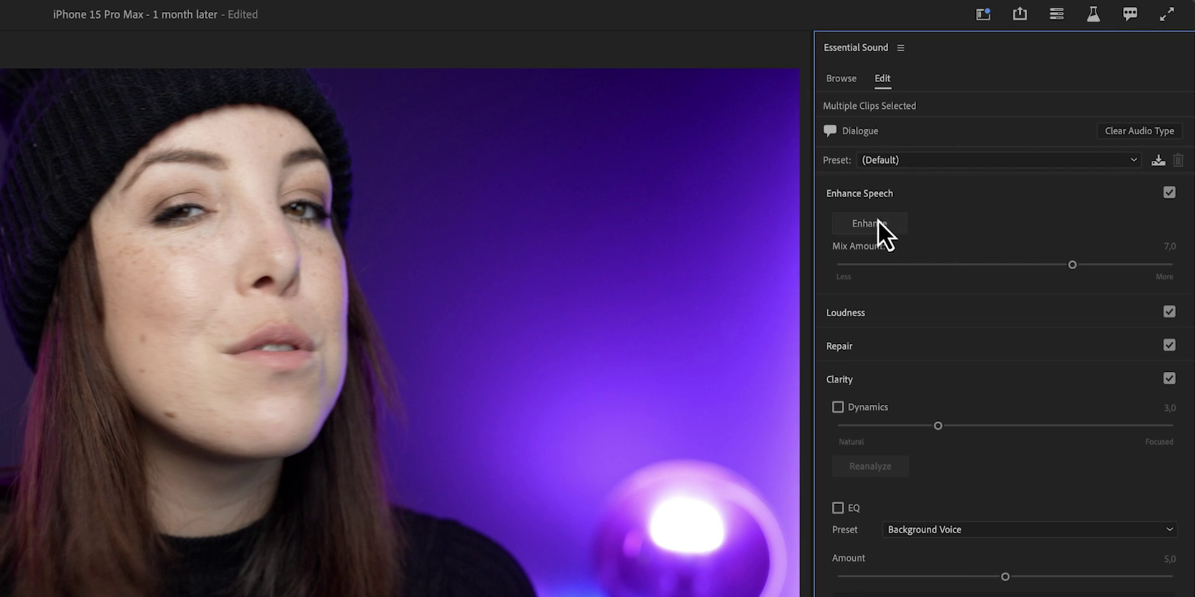
- Enhance speech on the dialogue clips and lower Mix Amount from 7 to 3
left_click(861, 226)
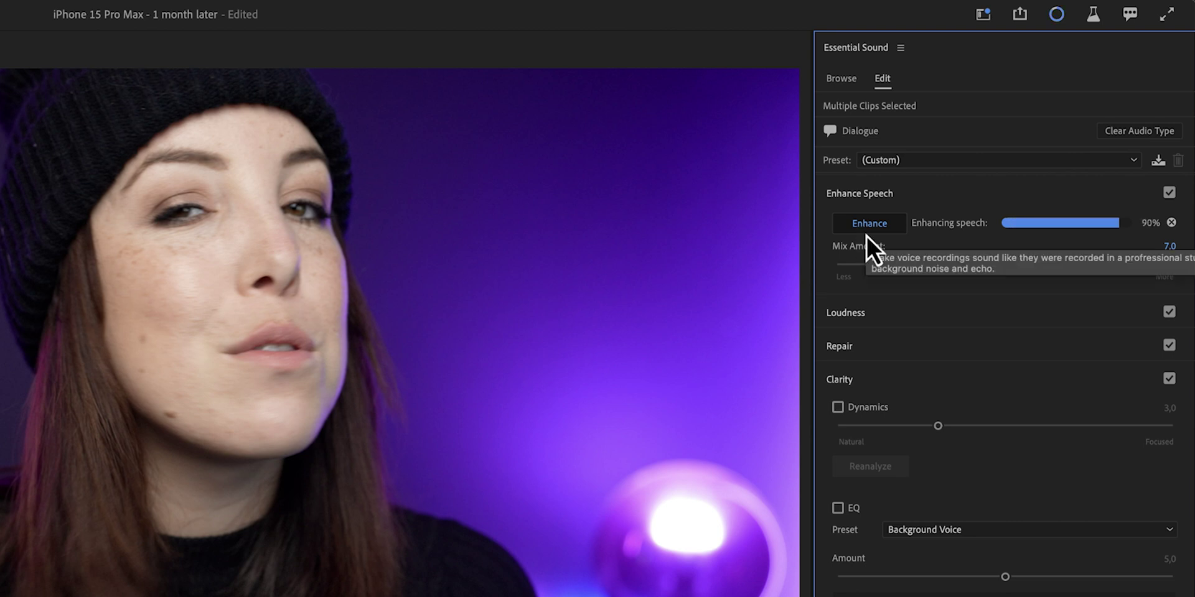
left_click_drag(1070, 267, 938, 268)
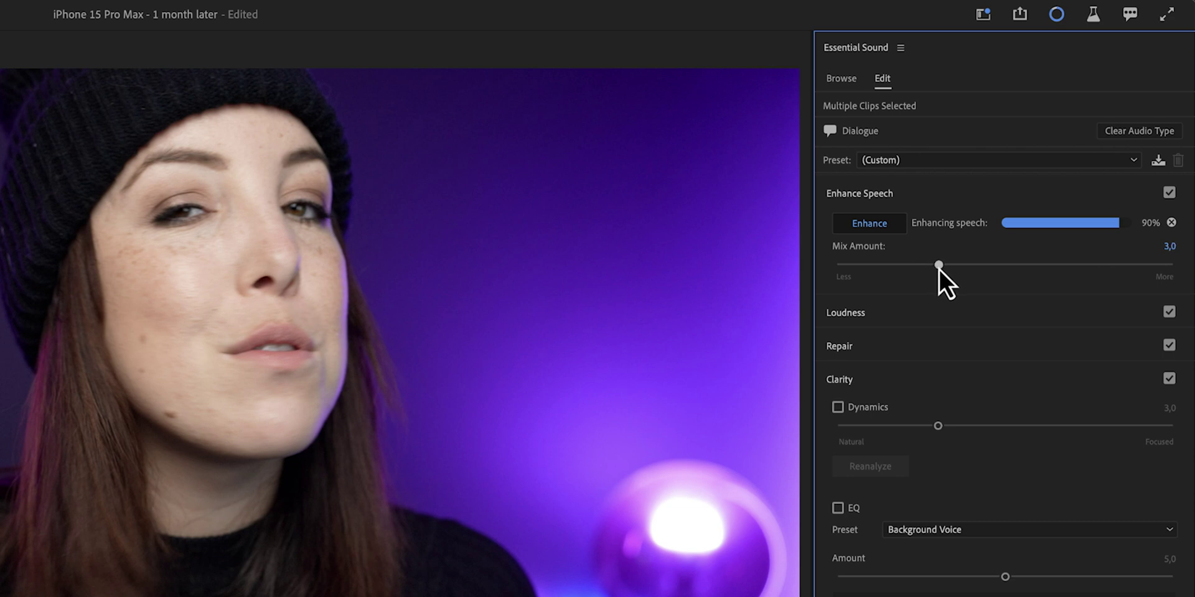